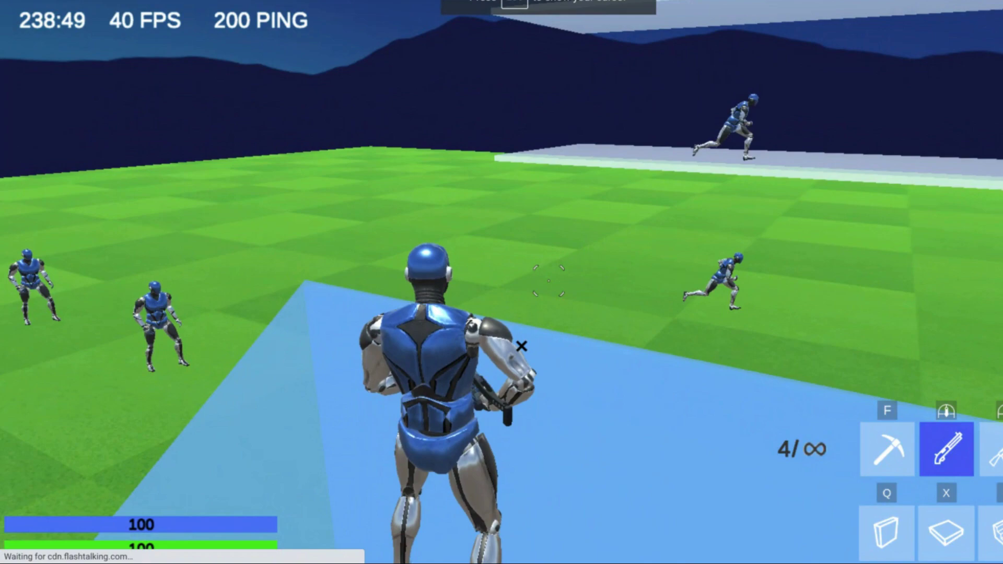
key("shift")
key("shift")
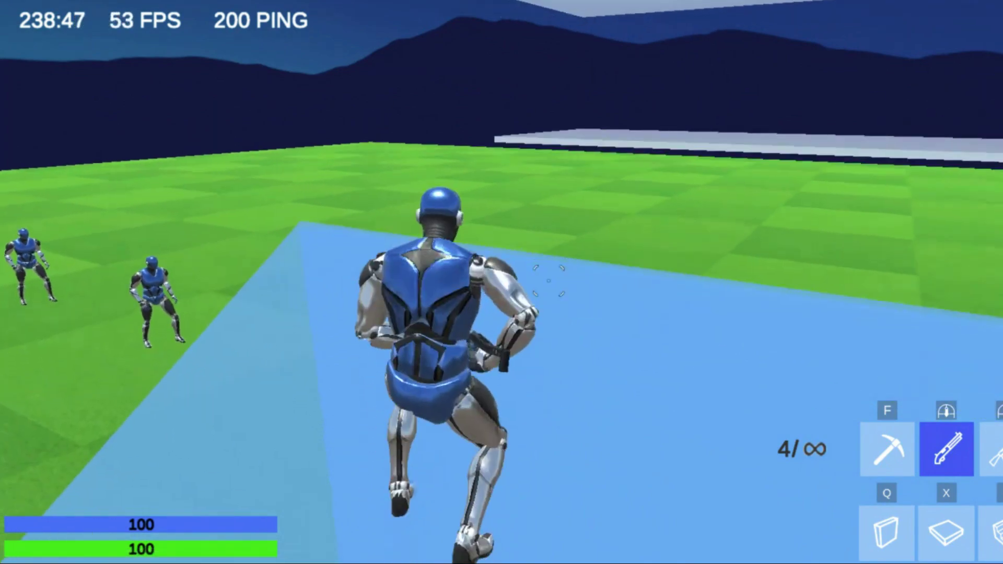
key("shift")
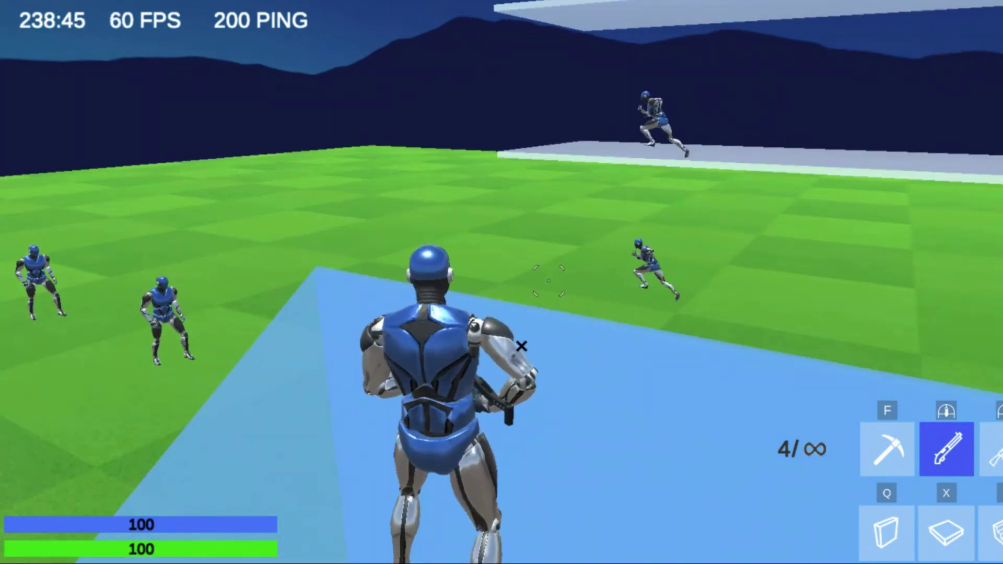
key("ctrl")
key("ctrl")
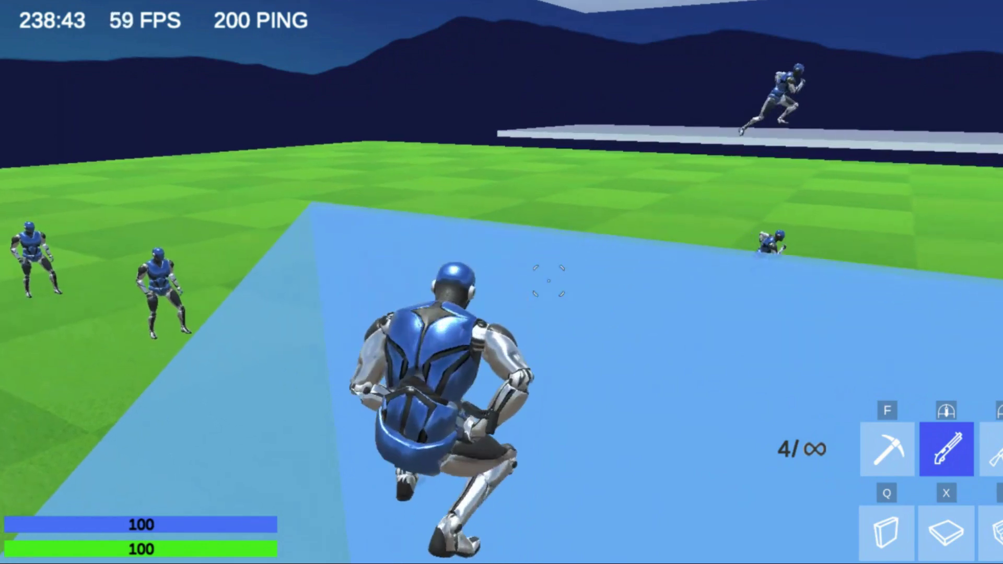
key("ctrl")
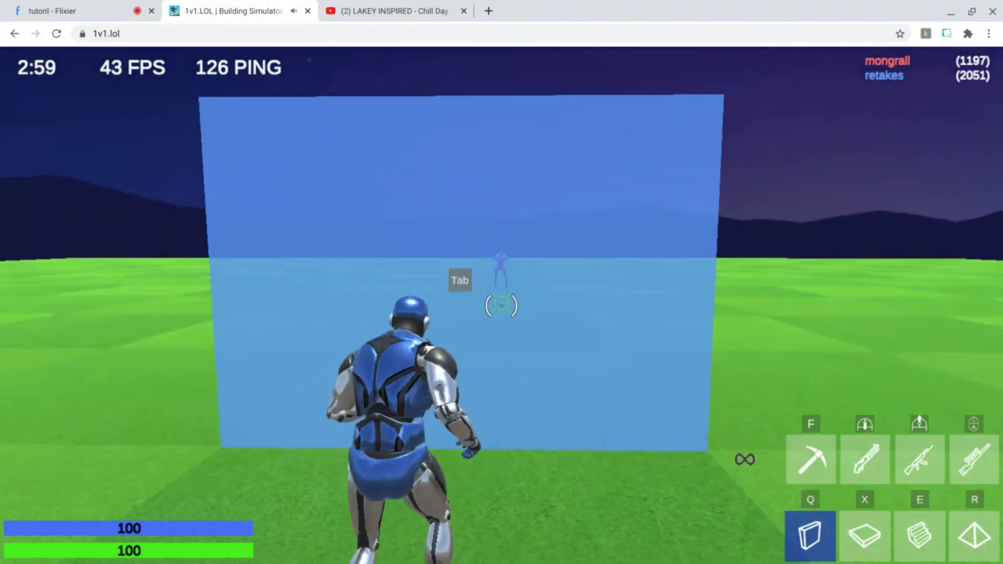
Build a ramp with floor and wall pieces while advancing toward the opponent
key("e")
key("x")
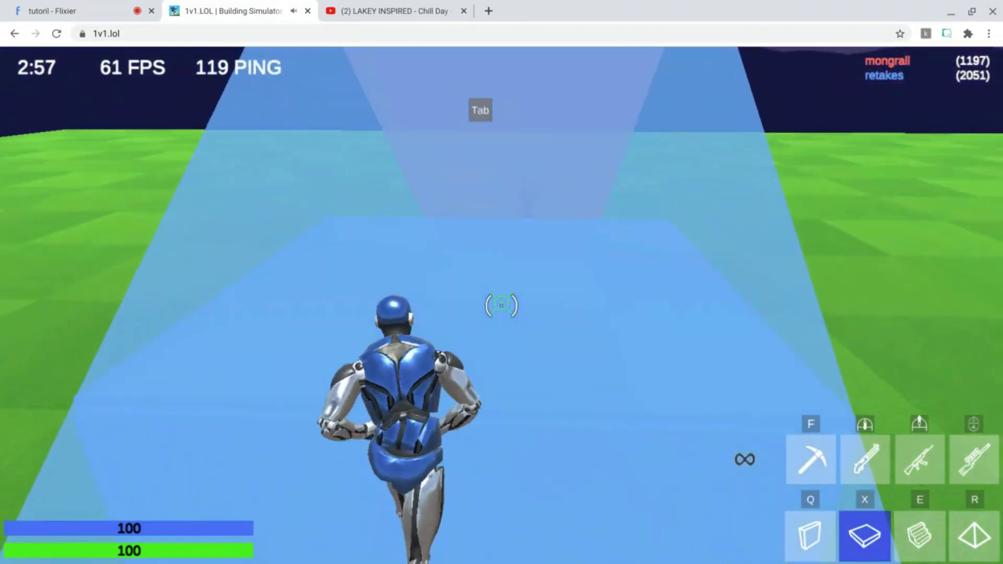
key("q")
key("x")
key("q")
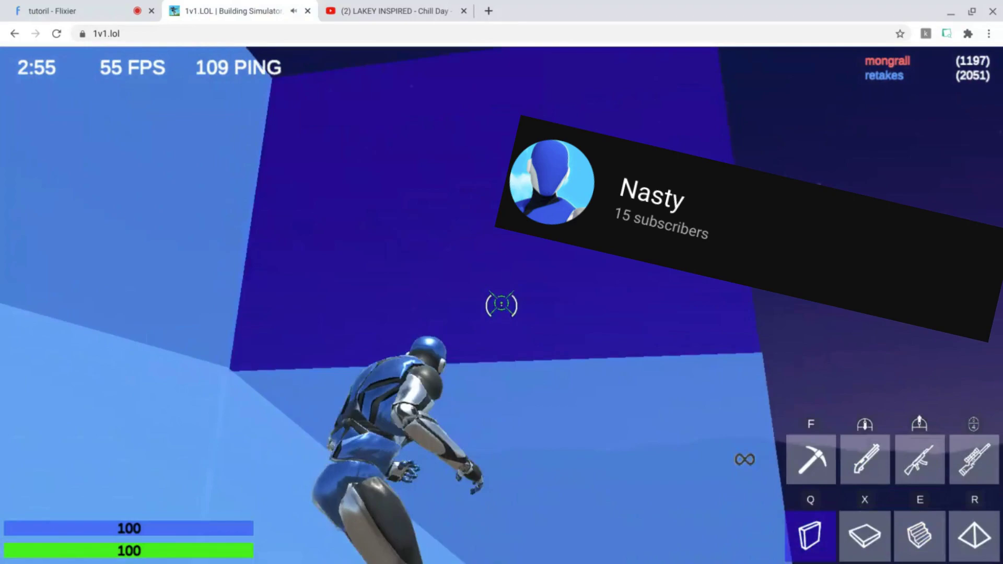
Extend the structure with more floor, ramp and wall pieces, and equip the shotgun
key("x")
key("e")
key("q")
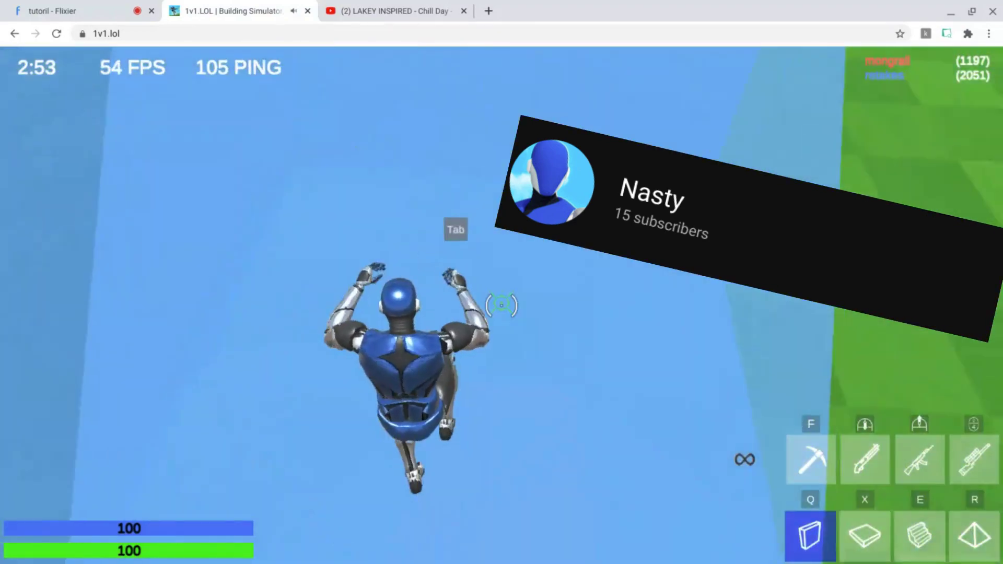
key("x")
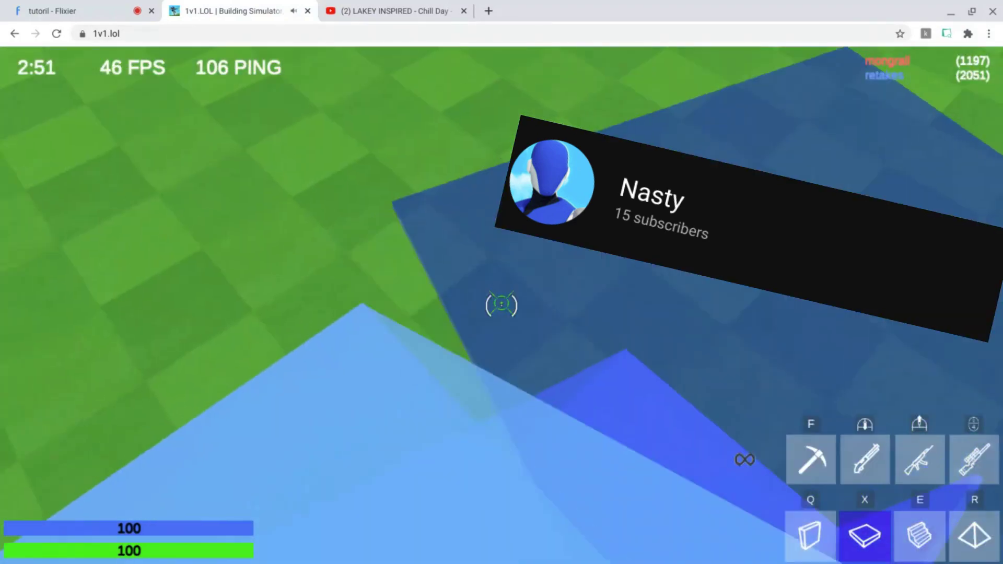
key("q")
key("x")
scroll(501, 304, "down", 1)
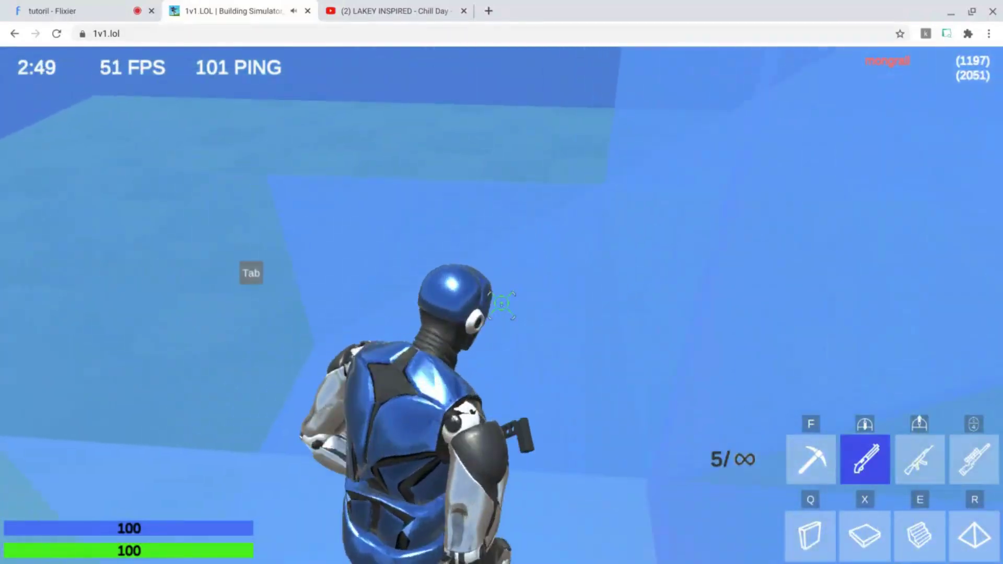
Place floor and wall pieces beside the structure and add a ramp facing the open field
key("x")
key("q")
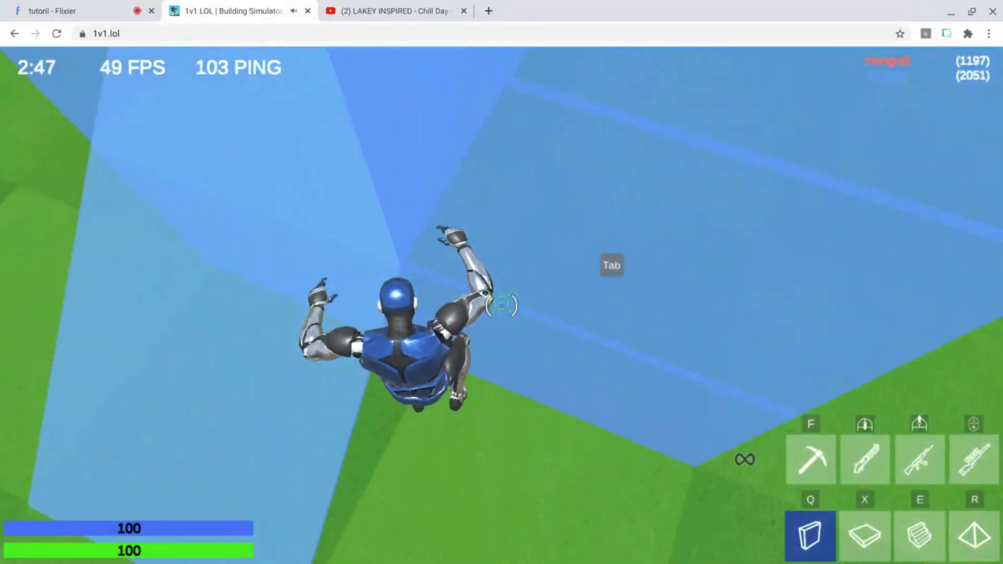
key("x")
key("2")
key("e")
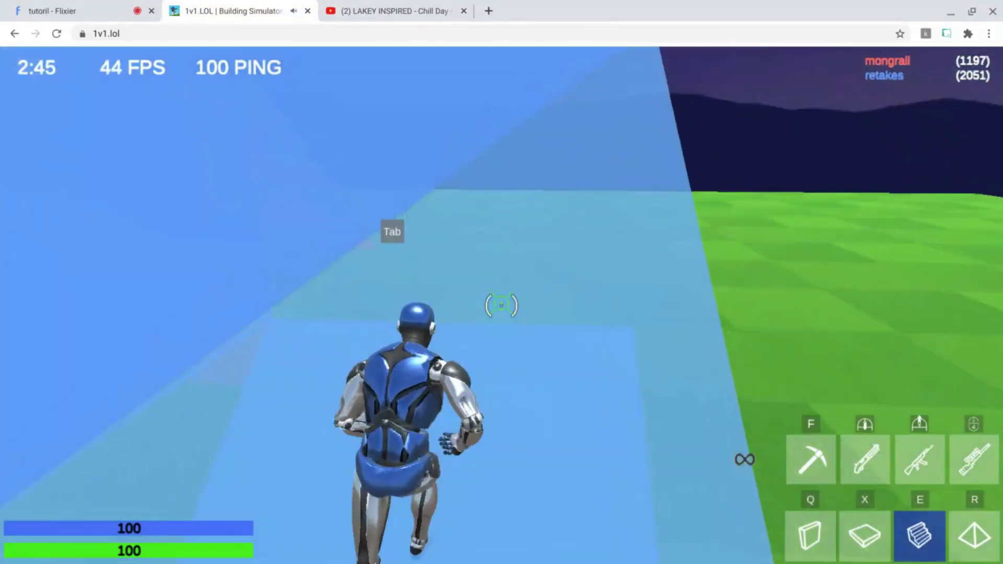
Put up a wall in front of the character, and continue upward with another ramp and a floor
key("q")
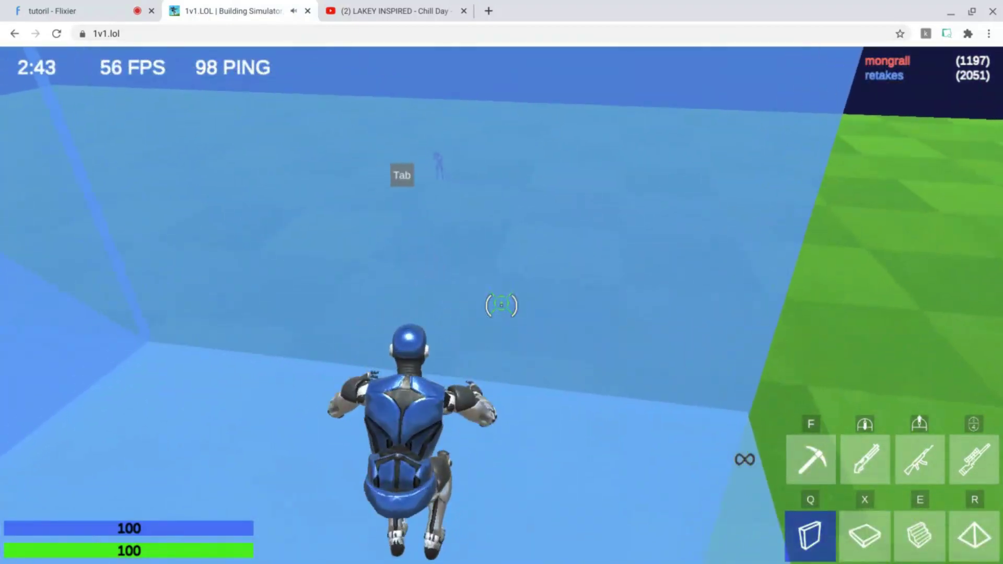
key("e")
key("q")
key("2")
key("x")
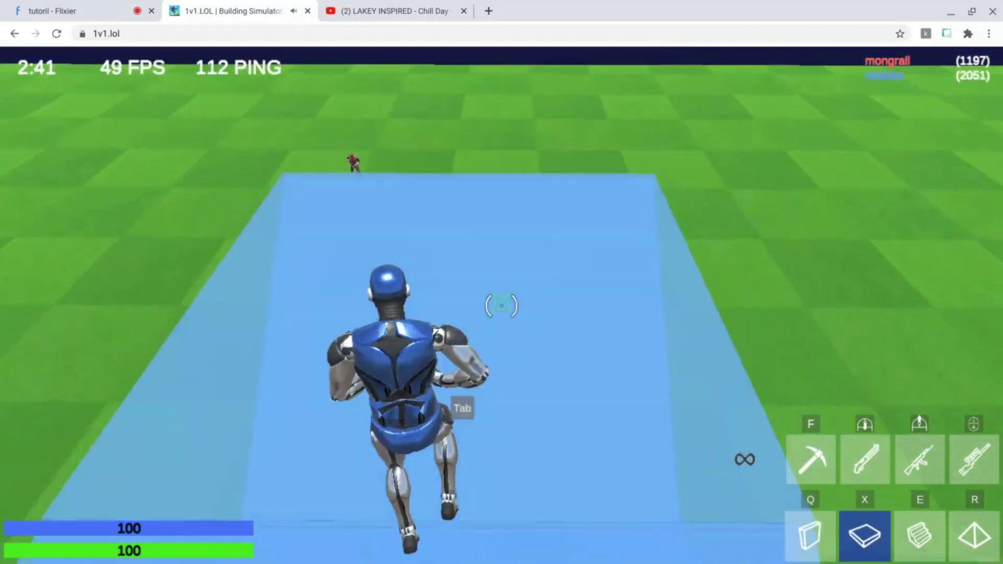
Select the sniper rifle on top of the ramp and aim through its scope at the distant opponent
key("q")
key("2")
key("4")
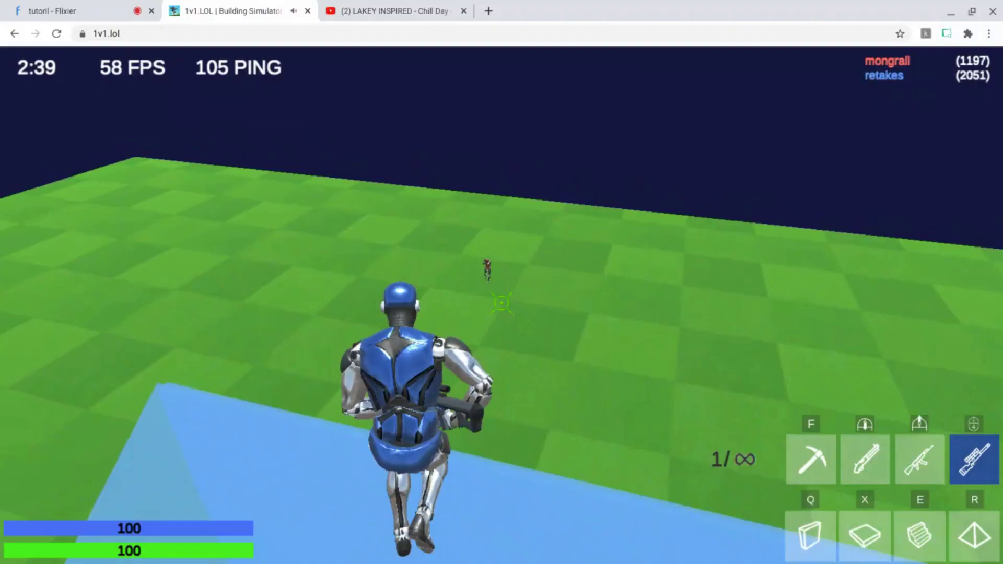
right_click(502, 303)
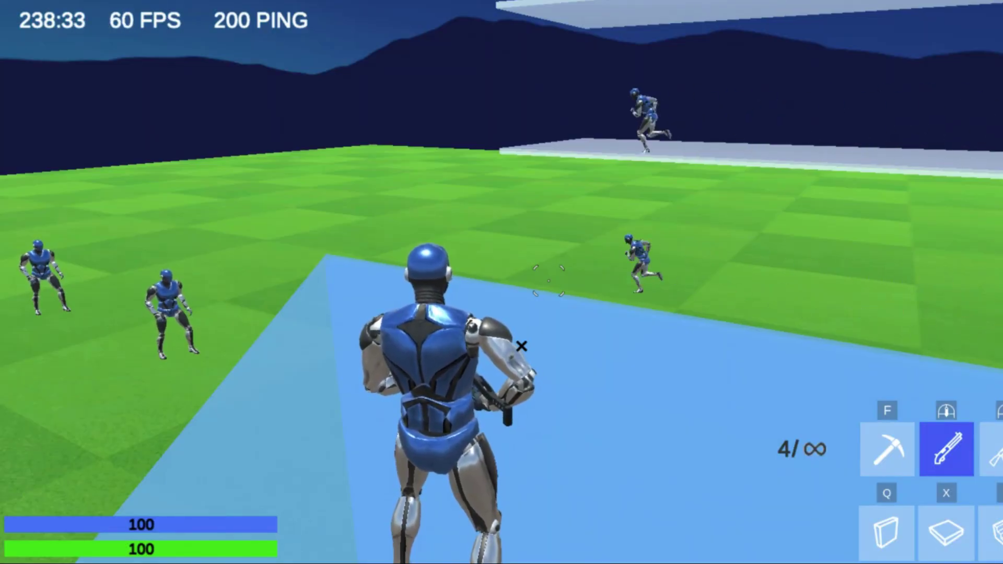
key("w")
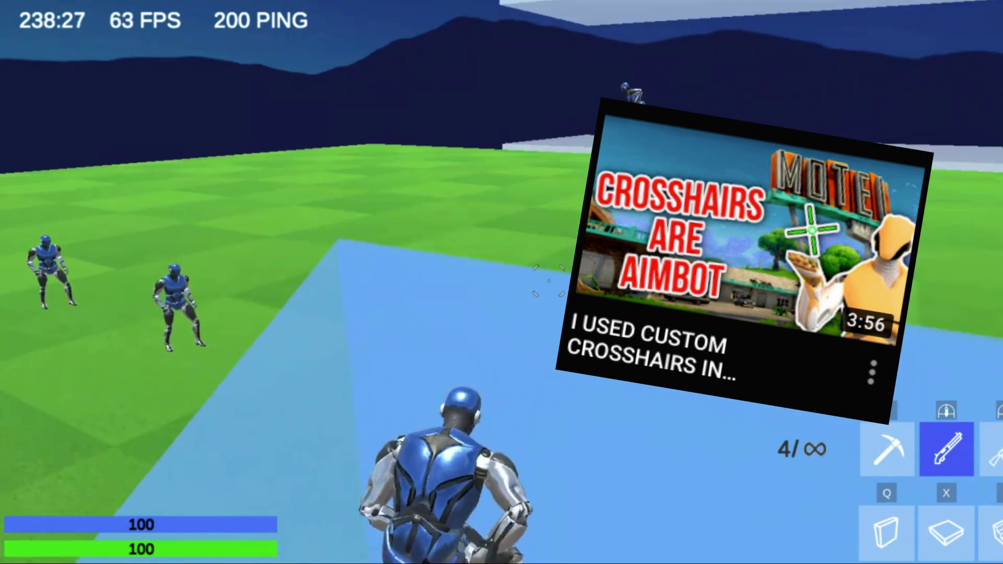
key("space")
key("space")
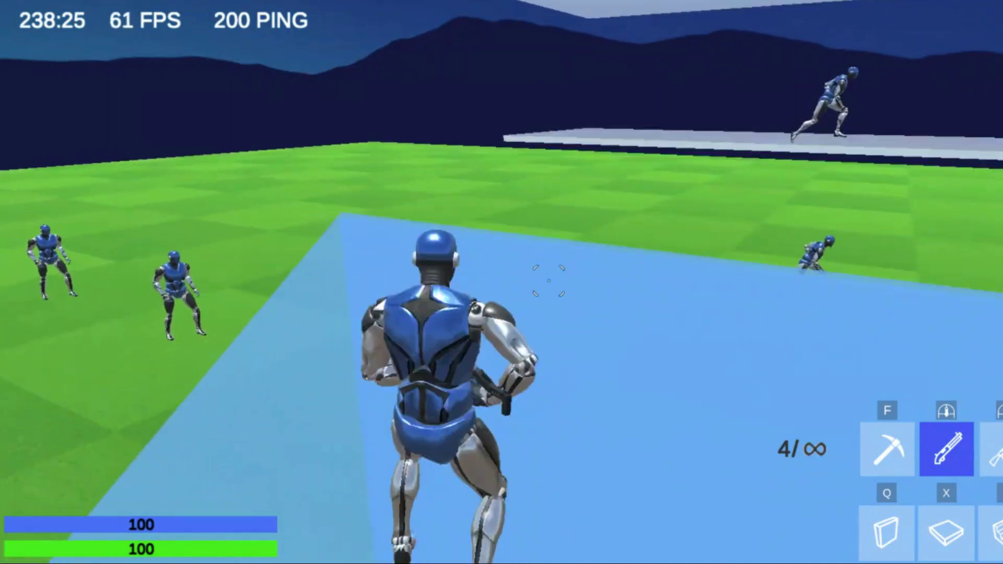
key("ctrl")
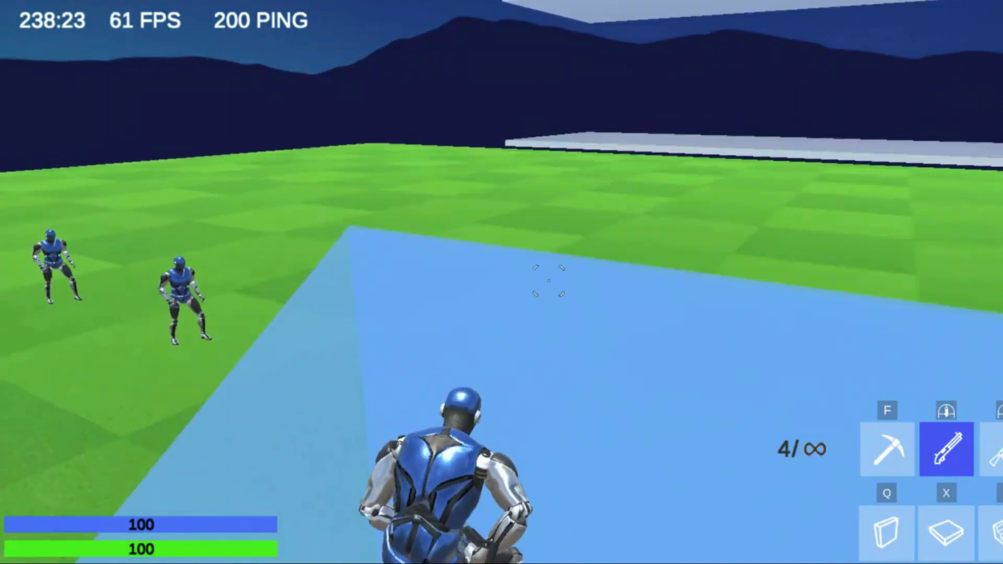
key("space")
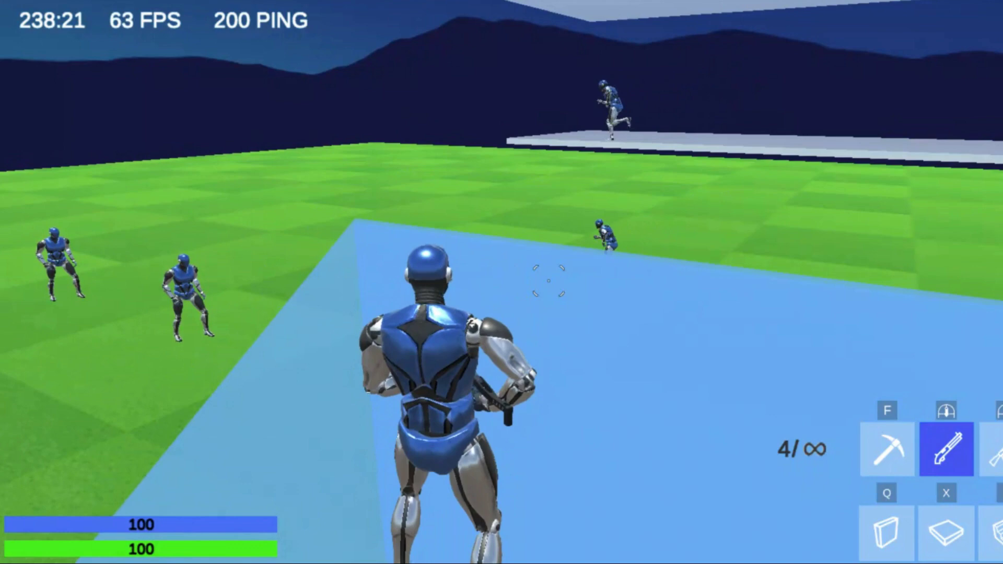
key("w")
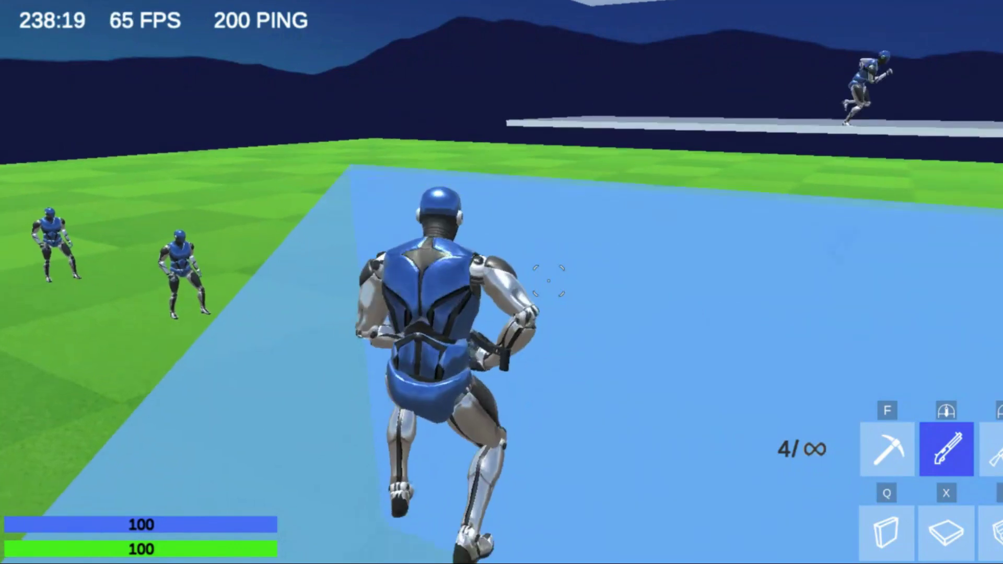
key("space")
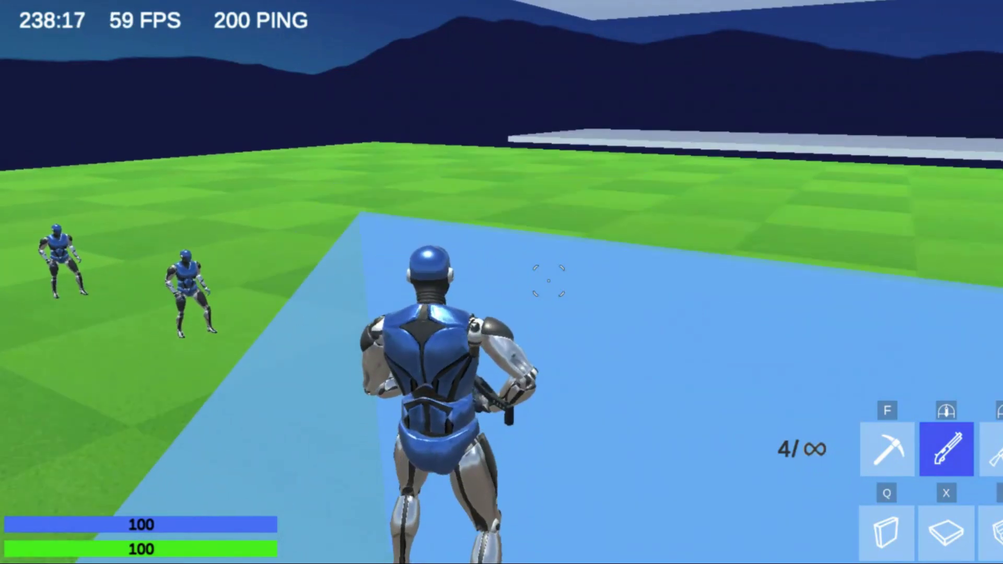
key("ctrl")
key("ctrl")
key("ctrl")
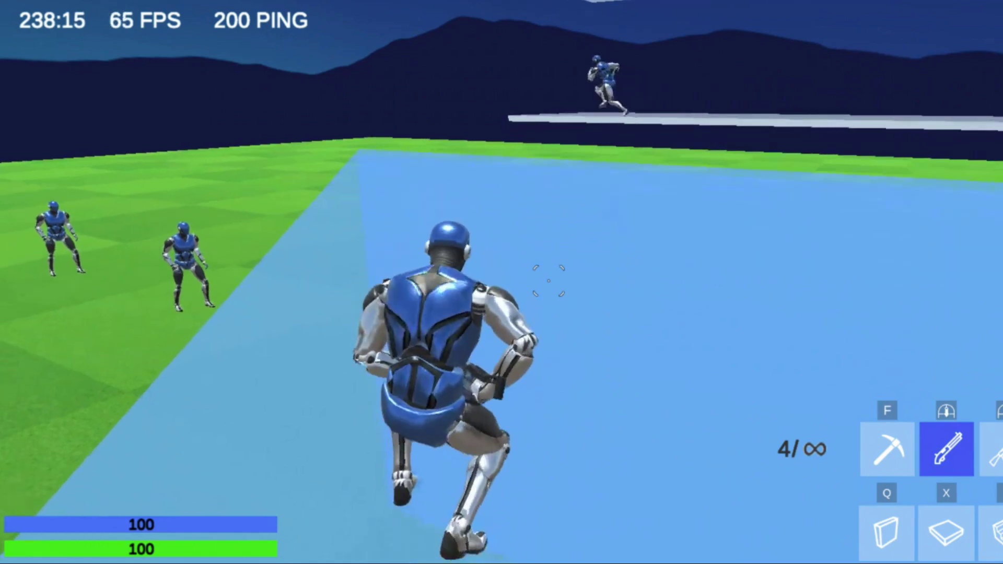
key("ctrl")
key("ctrl")
key("ctrl")
key("ctrl")
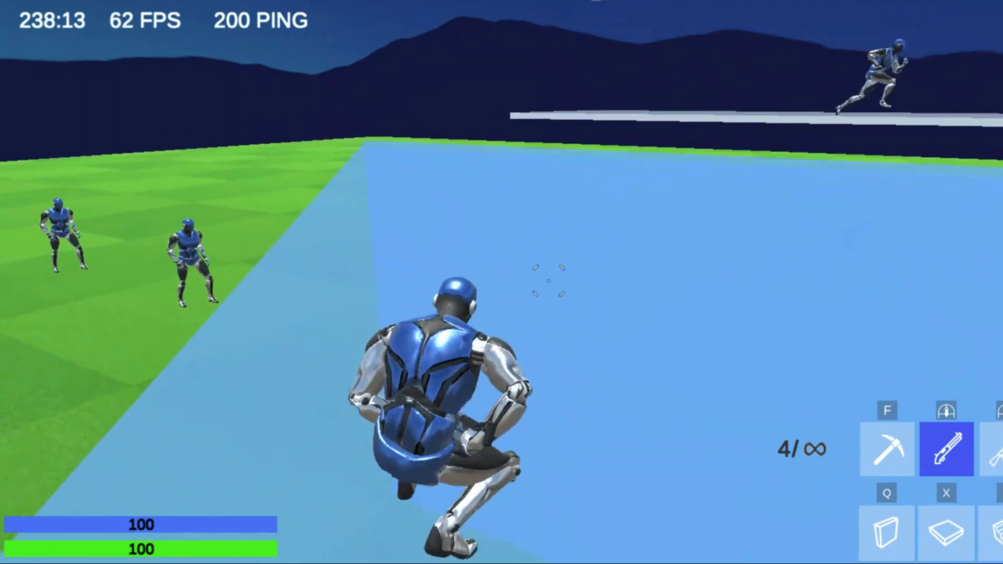
key("ctrl")
key("ctrl")
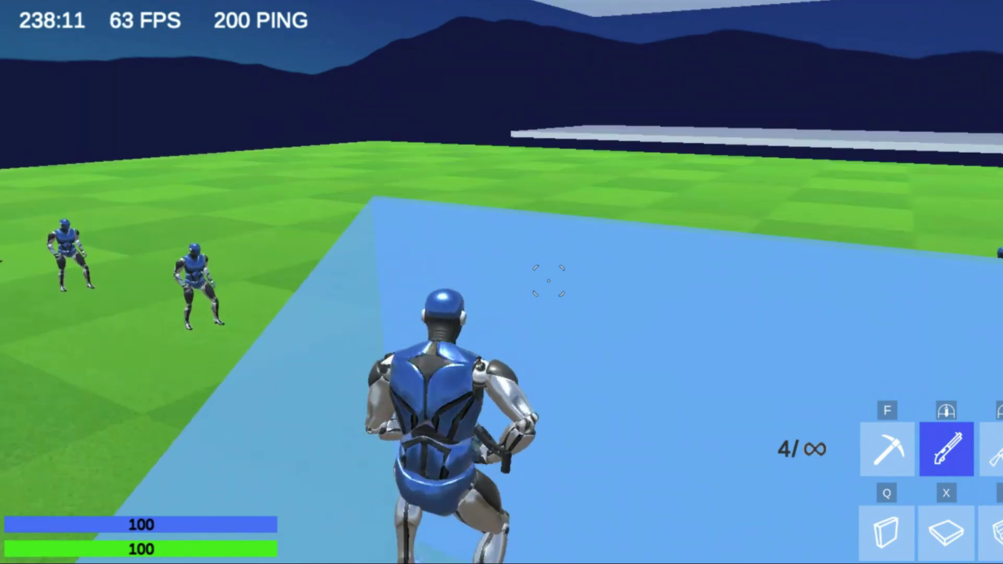
key("ctrl")
key("ctrl")
key("ctrl")
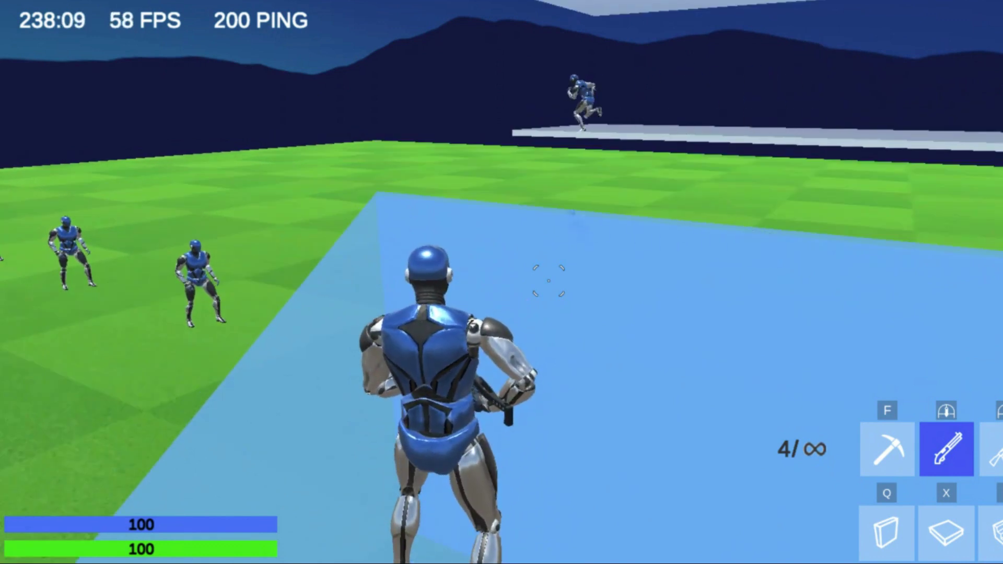
key("ctrl")
key("ctrl")
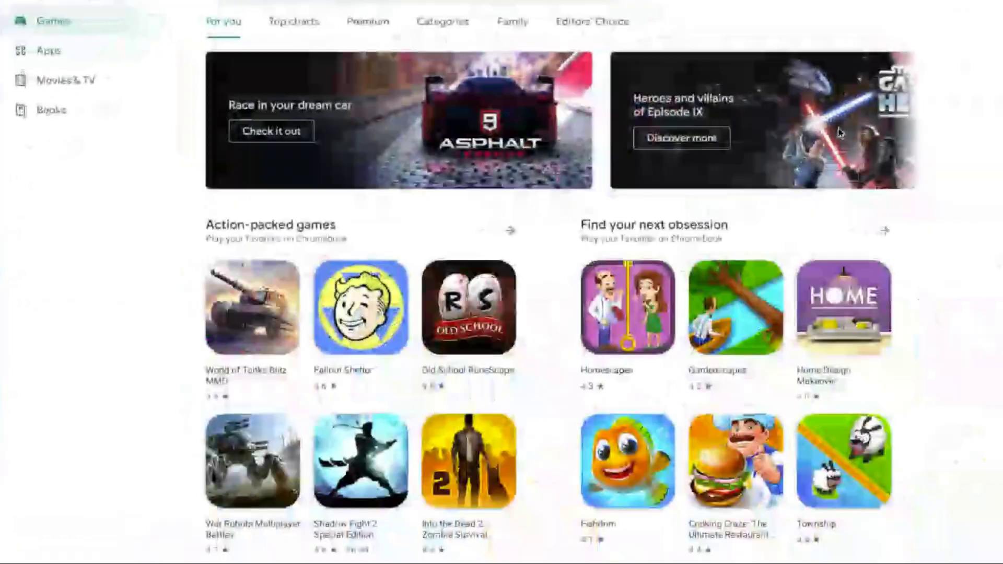
Browse the recommended games in the Play Store and go to the store's search
scroll(421, 330, "down", 5)
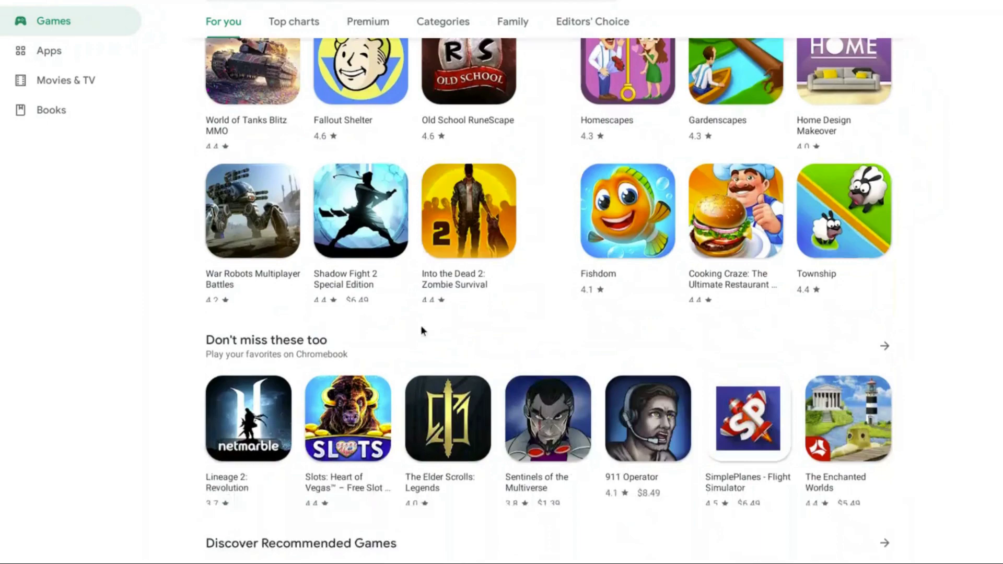
scroll(422, 327, "up", 4)
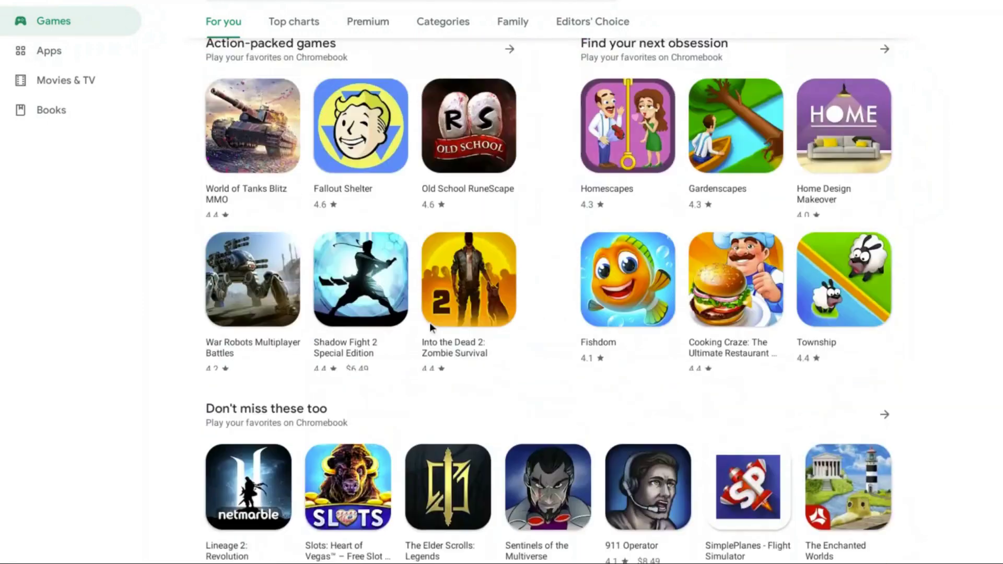
scroll(569, 369, "up", 2)
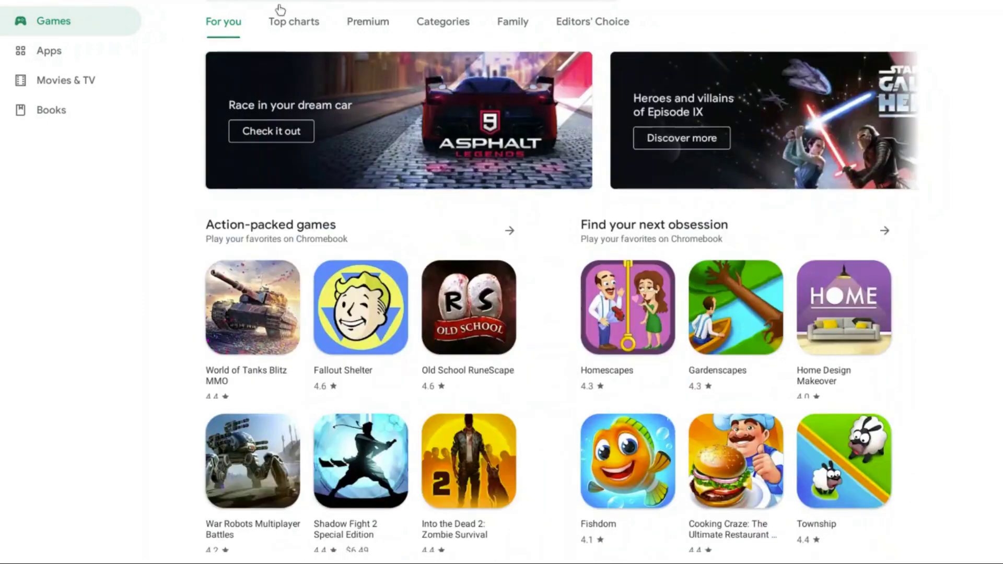
left_click(414, 1)
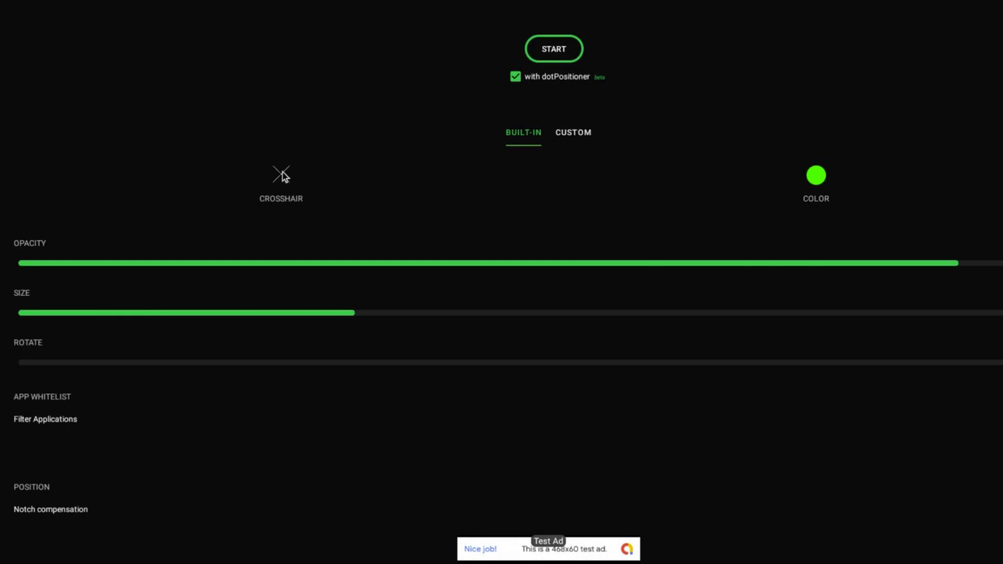
Choose the built-in crosshair with four diagonal lines around a ringed centre dot
left_click(281, 177)
left_click(20, 84)
scroll(284, 203, "down", 2)
scroll(283, 204, "up", 1)
scroll(284, 203, "down", 1)
scroll(284, 203, "up", 1)
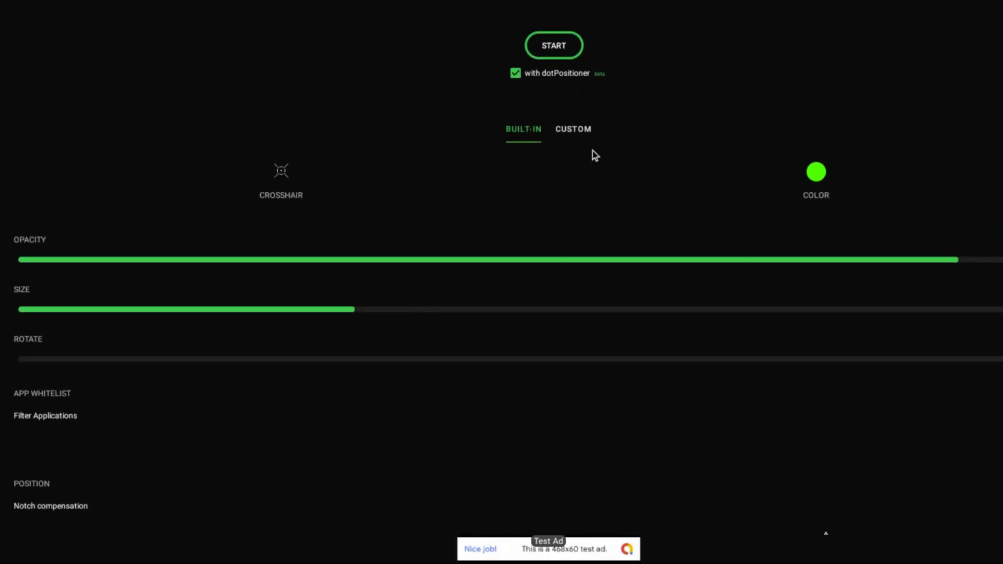
Check the custom crosshair image option, deny Crosshair Hero access to device files, and return to the built-in crosshairs
left_click(586, 135)
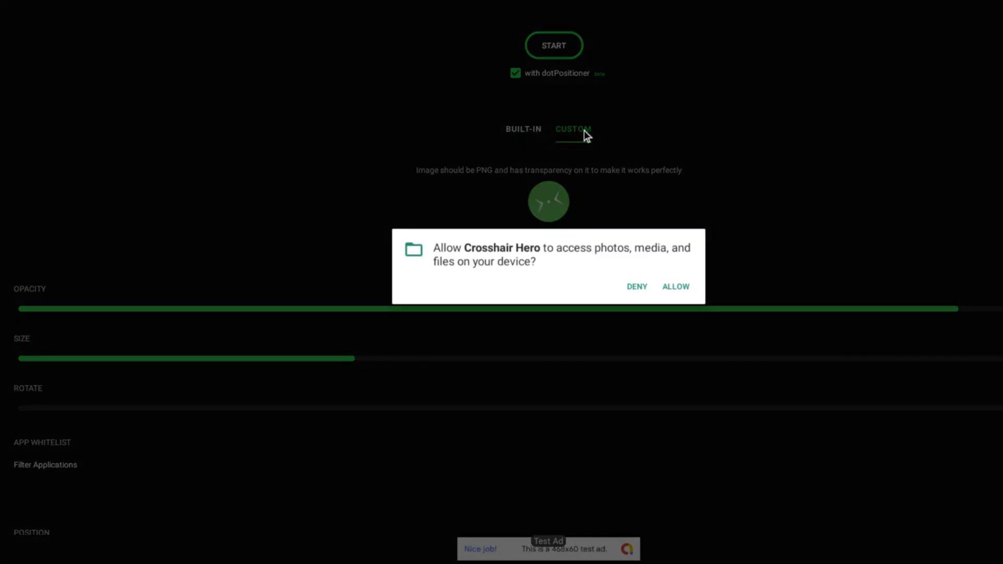
left_click(637, 286)
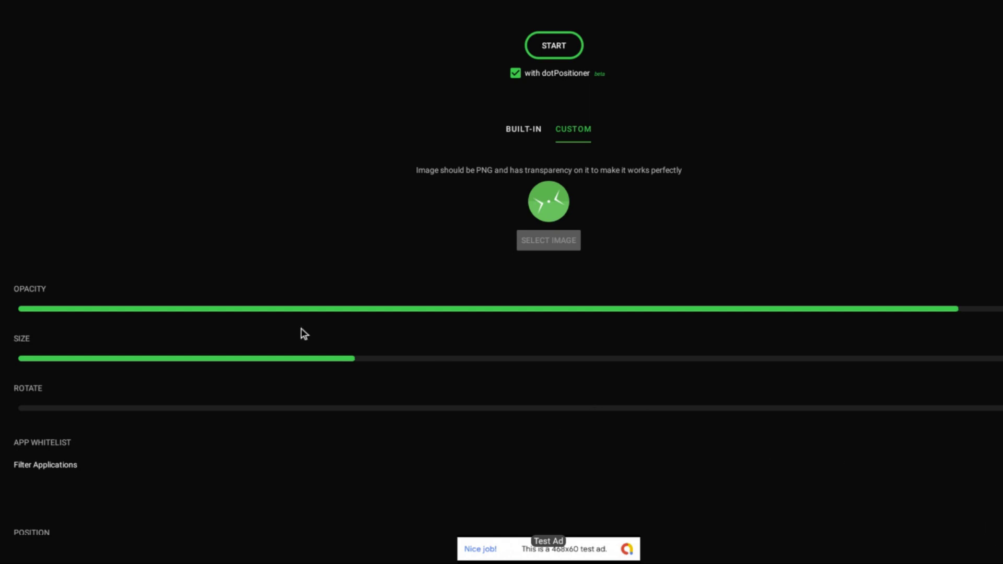
left_click(531, 137)
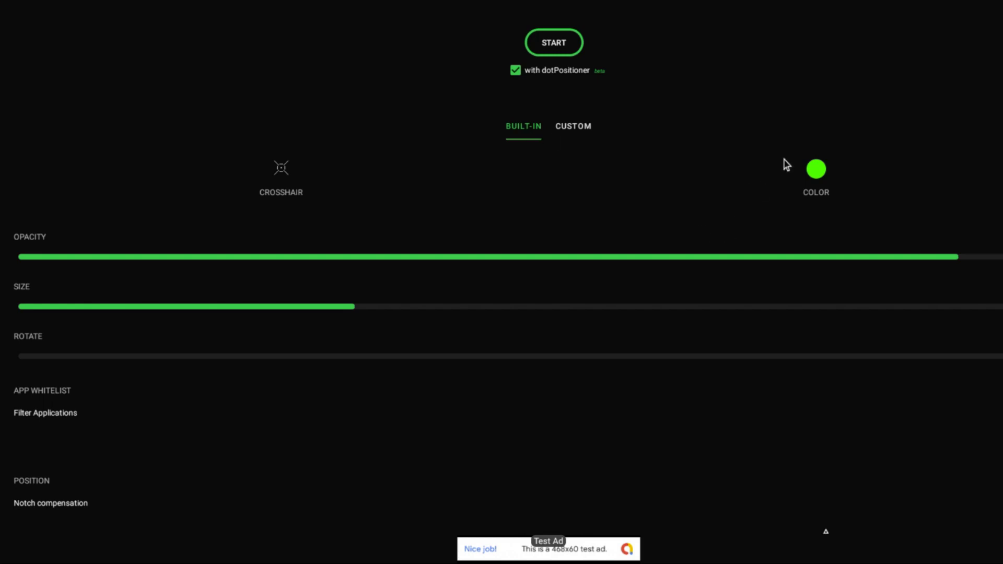
Keep bright green as the crosshair color and start the overlay with dotPositioner enabled
left_click(816, 170)
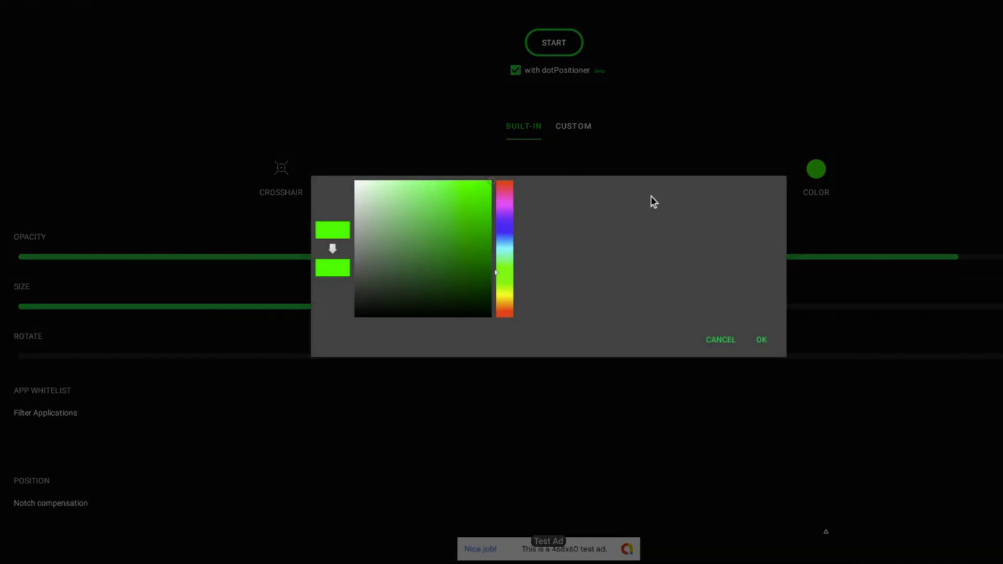
left_click(761, 341)
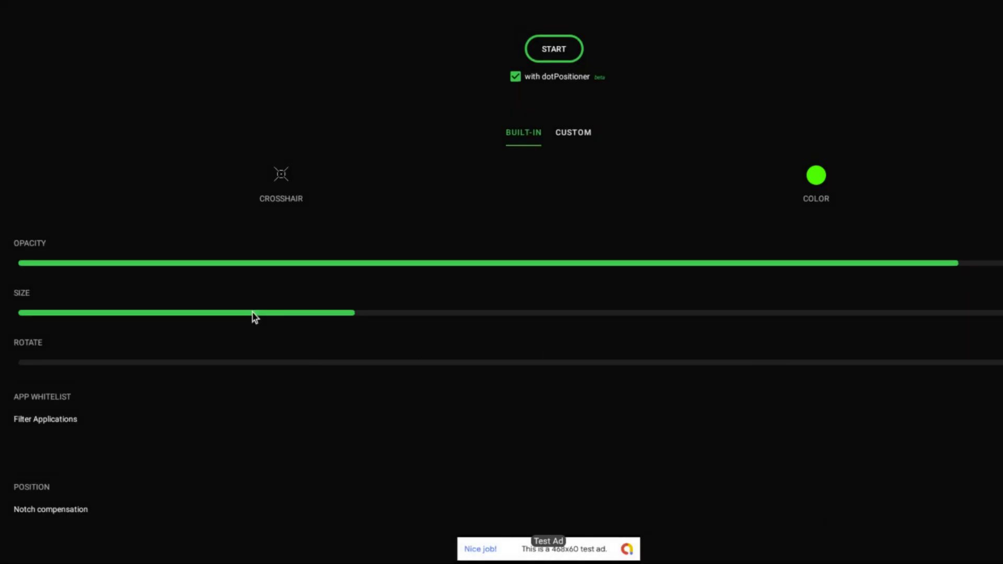
scroll(253, 314, "down", 2)
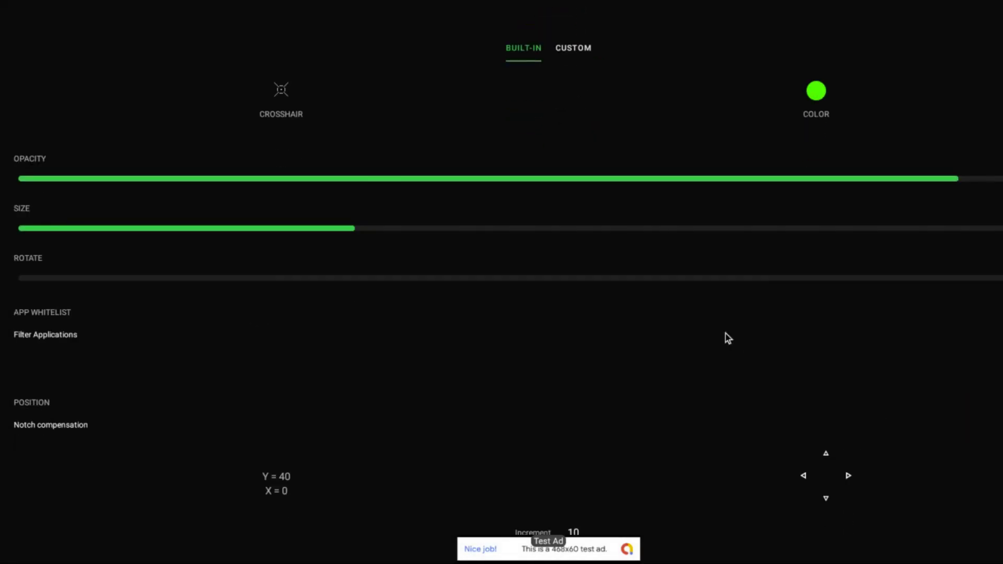
scroll(439, 227, "up", 2)
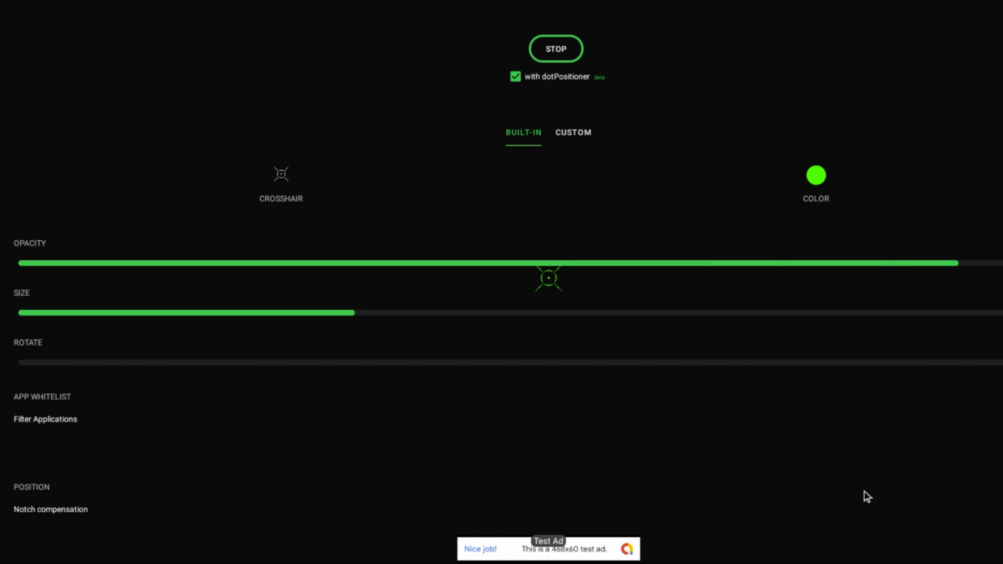
Switch to 1v1.LOL in Chrome and leave the current game
mouse_move(493, 562)
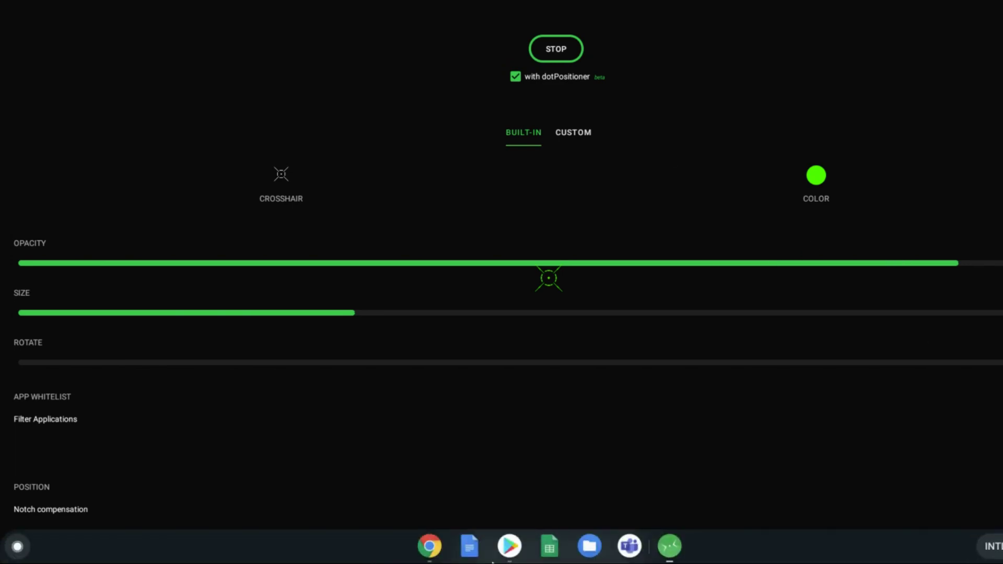
left_click(434, 549)
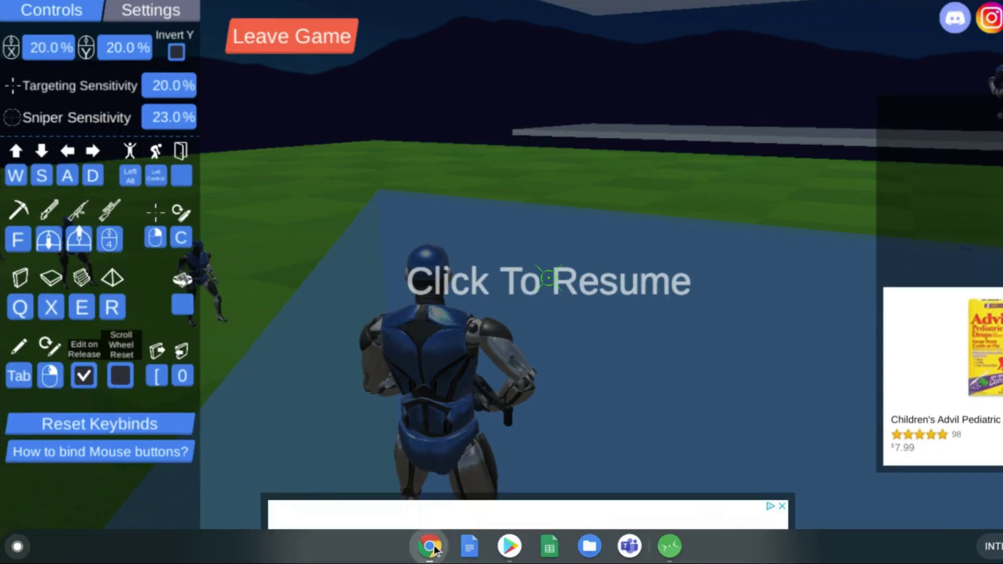
left_click(260, 41)
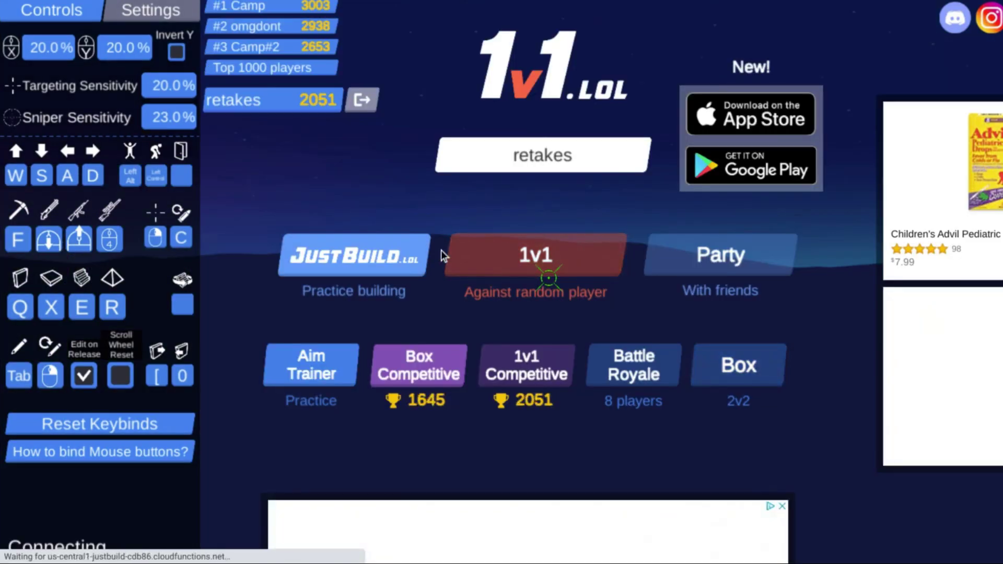
Start an Aim Trainer practice session and equip the assault rifle
left_click(313, 359)
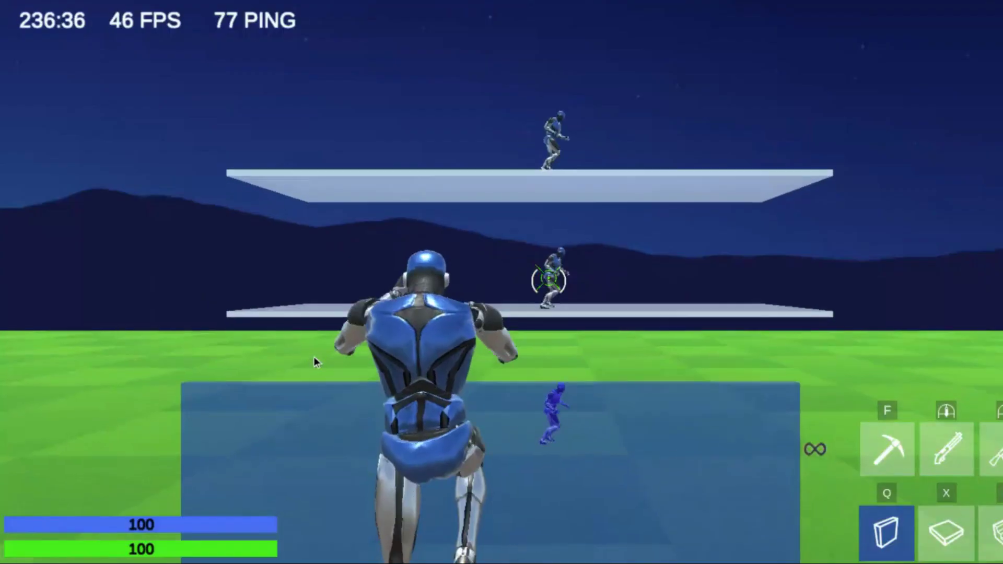
left_click(315, 357)
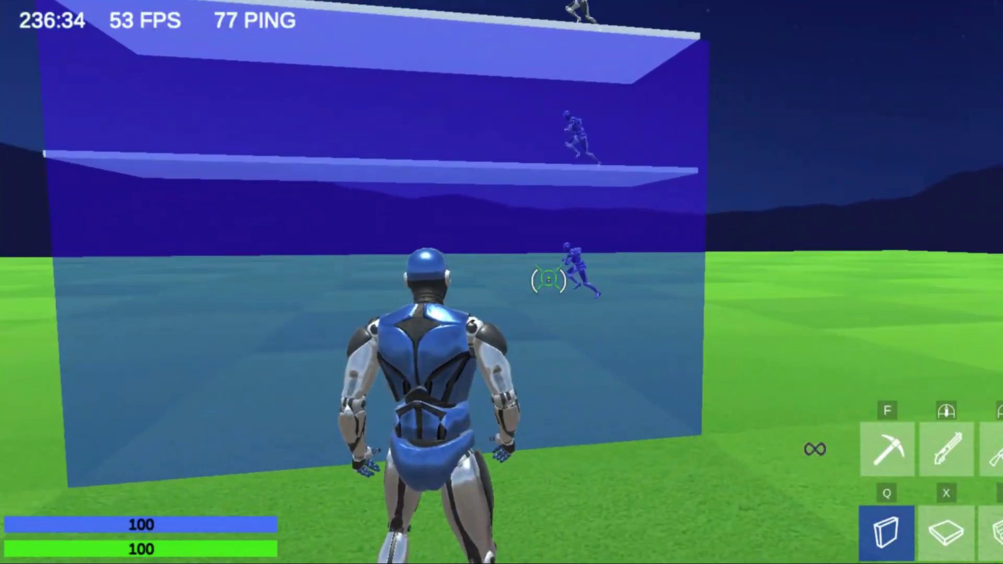
key("3")
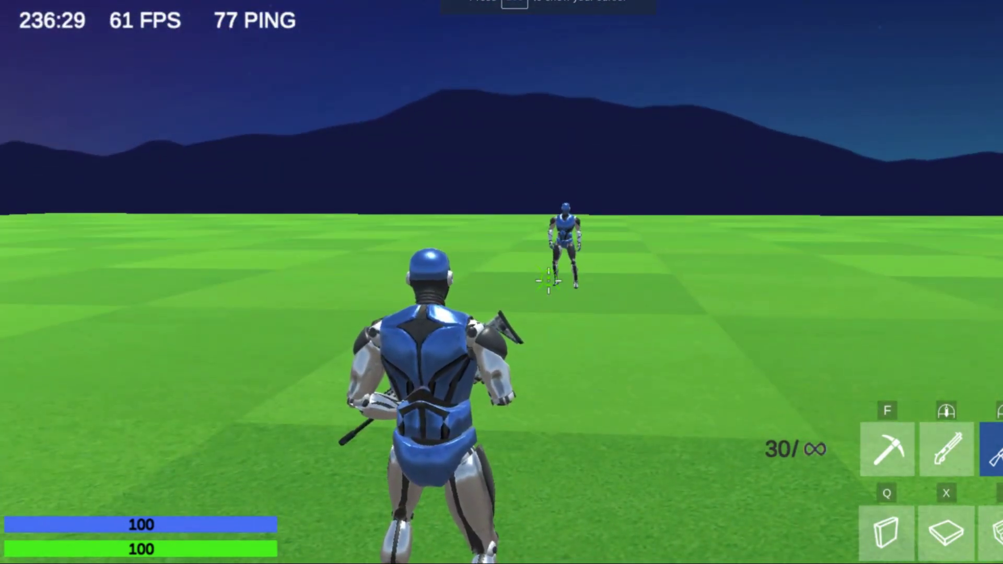
Pause the game to close the floating dotPositioner panel, and resume the practice session
key("Escape")
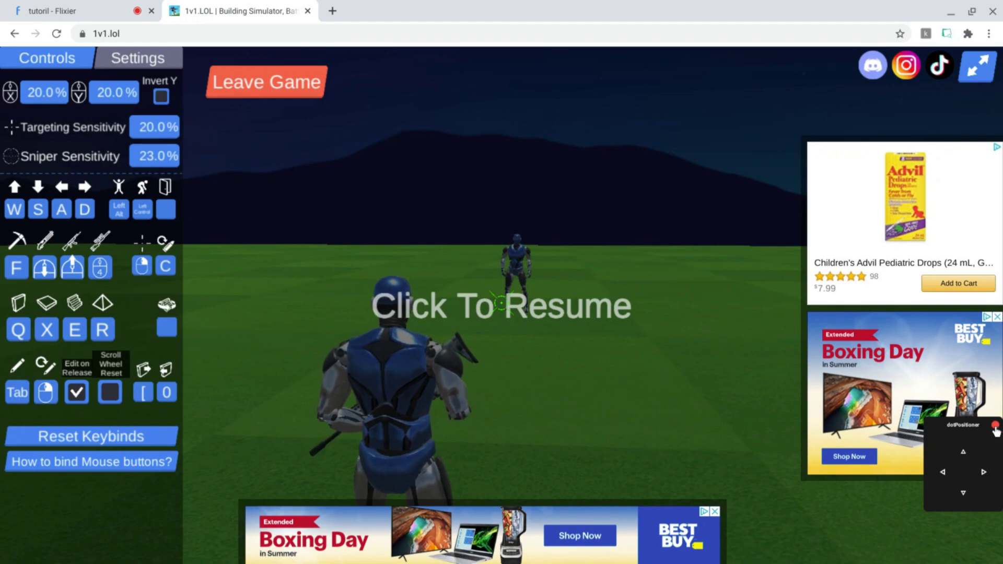
left_click(995, 426)
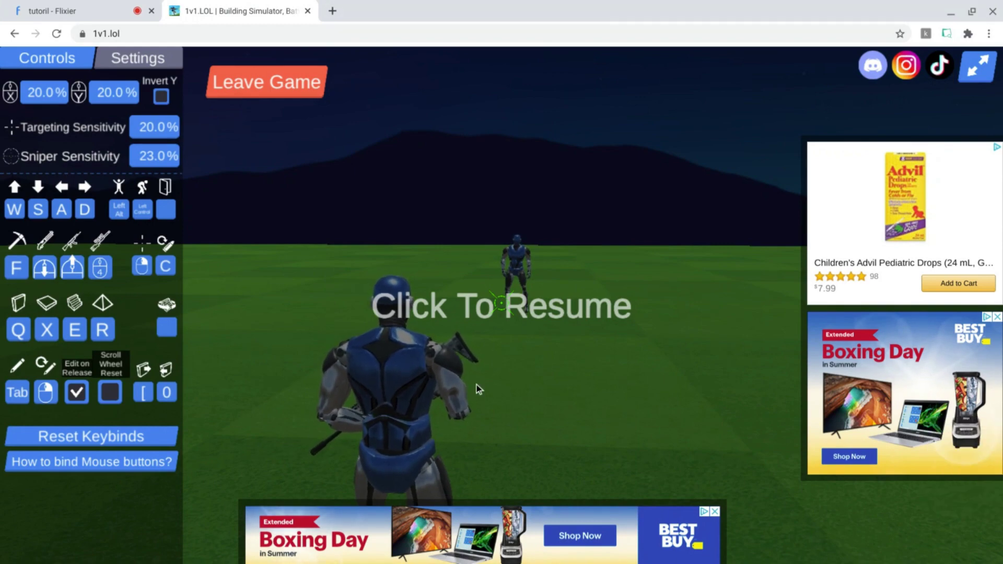
left_click(491, 360)
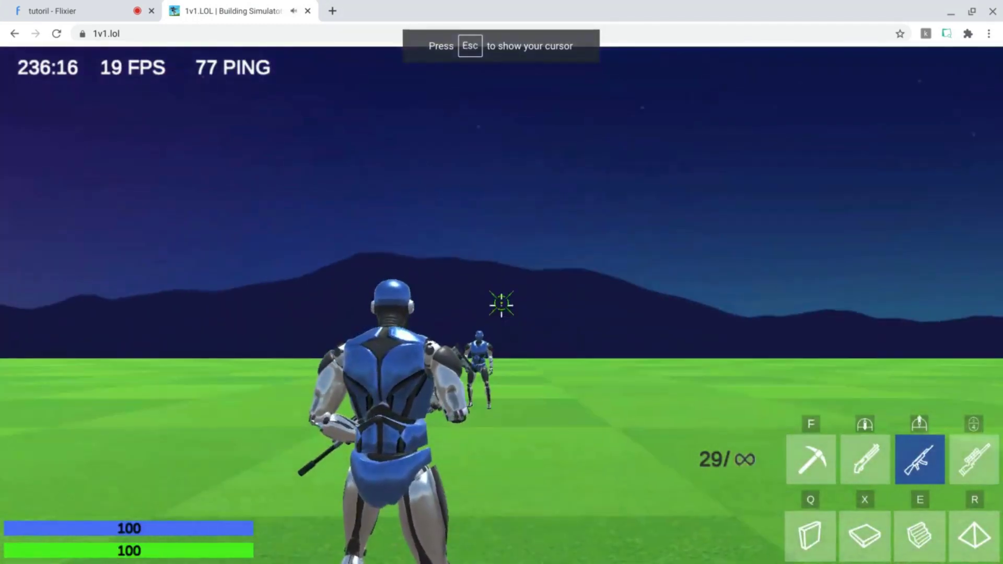
Aim down the assault rifle's sights and fire several shots at the nearby target dummy
right_click(502, 304)
left_click(501, 304)
left_click(501, 304)
left_click(501, 304)
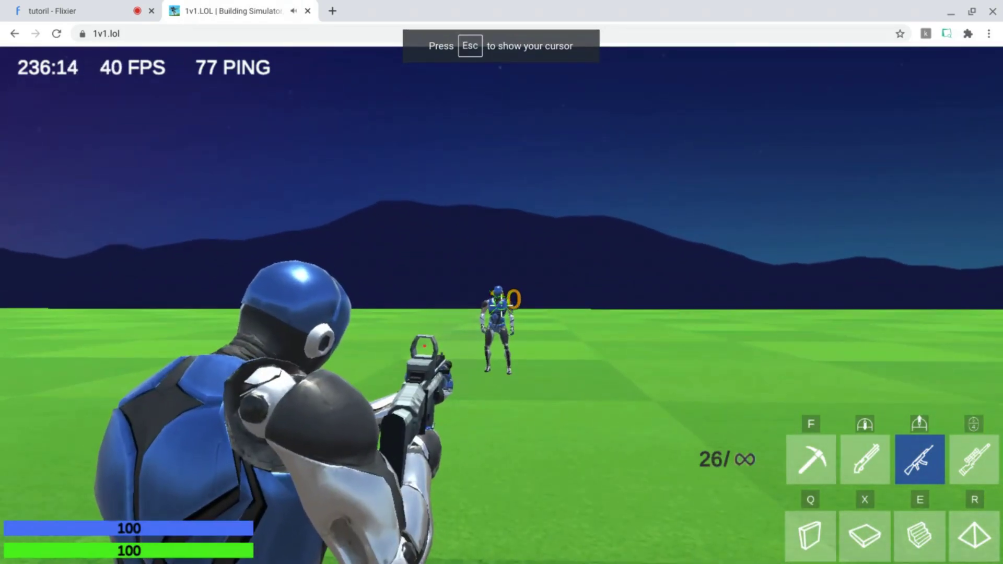
left_click(500, 305)
Switch to the shotgun, aim with the overlay crosshair and fire at the target dummy
scroll(501, 304, "down", 1)
right_click(501, 305)
left_click(501, 304)
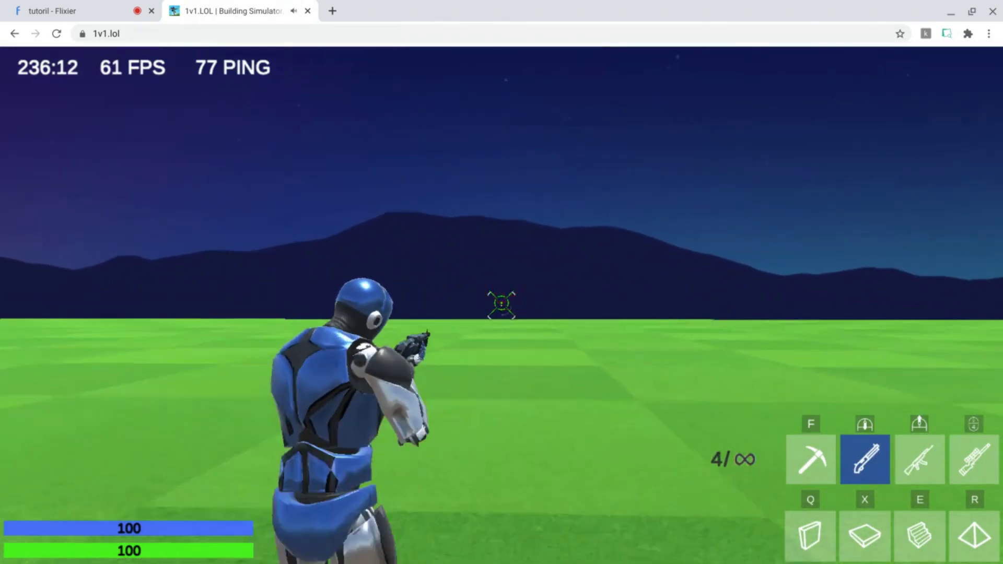
right_click(501, 304)
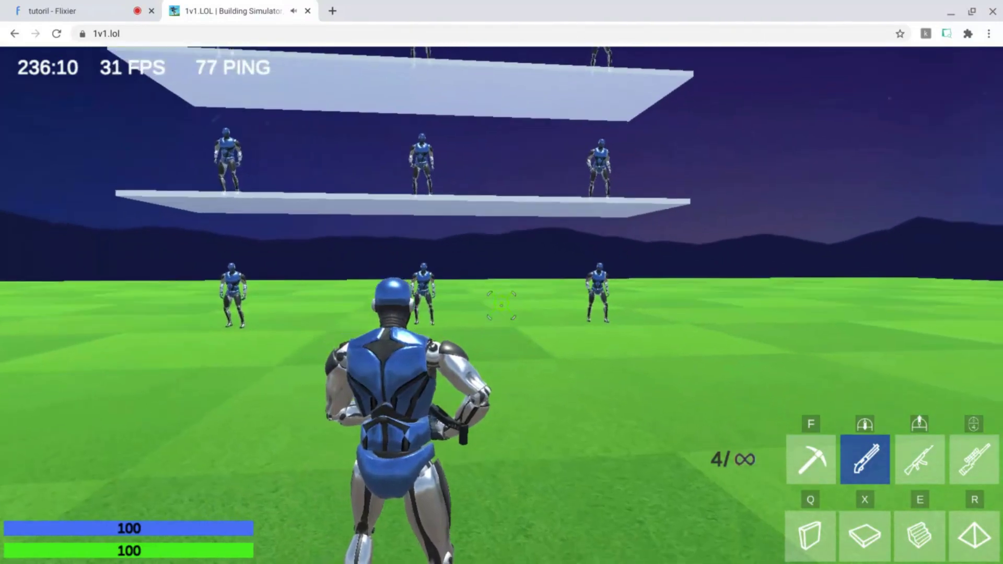
Equip the sniper rifle and fire it unscoped at the rows of dummies using the overlay crosshair
key("4")
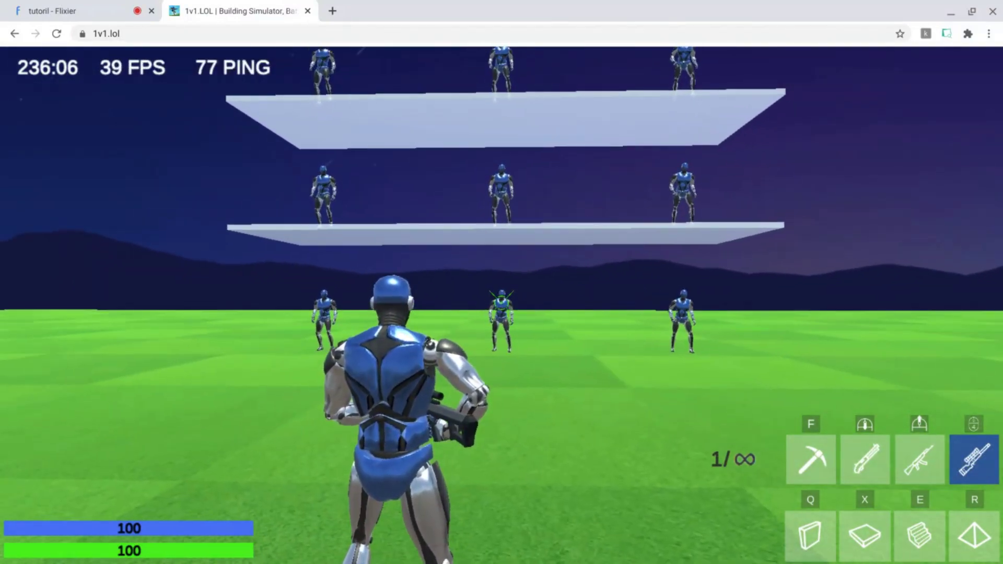
left_click(501, 303)
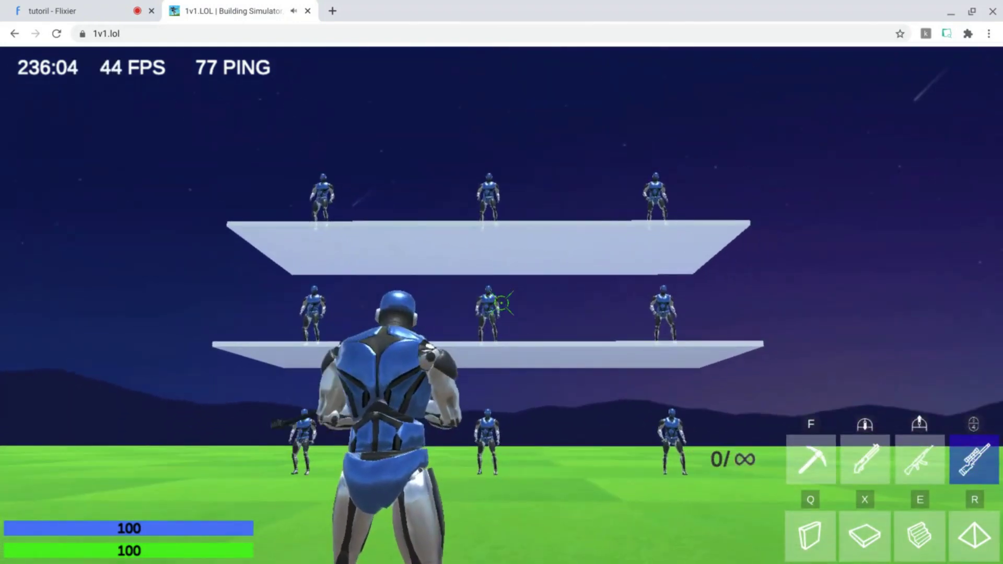
left_click(502, 303)
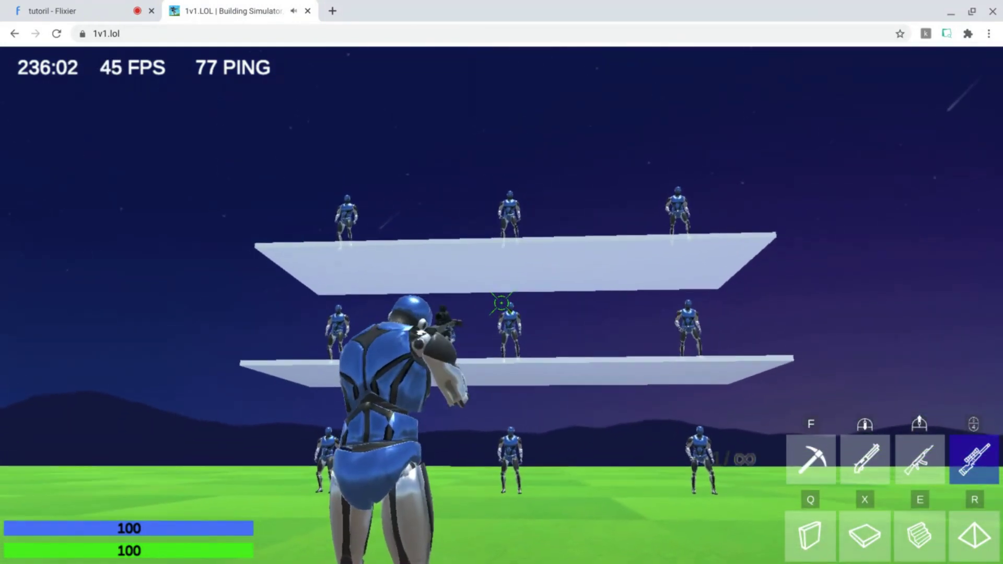